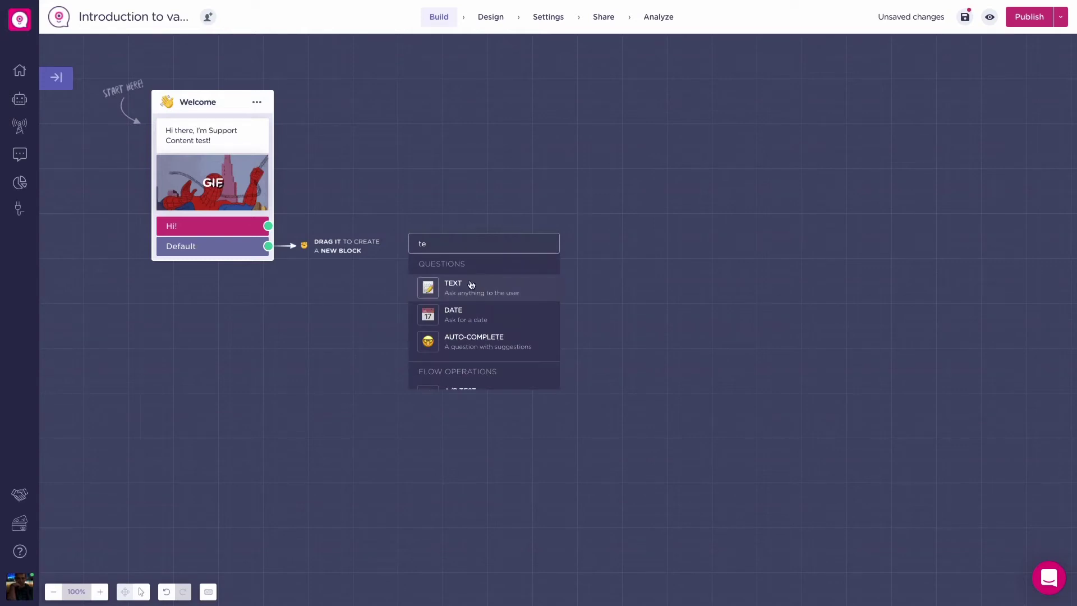
Step: Start a new text question block from the Welcome block's Hi! answer
click(472, 287)
Step: Set the question to 'What is your favourite color?' and create a renamed answer variable
triple_click(129, 75)
text(What is your favourite color?)
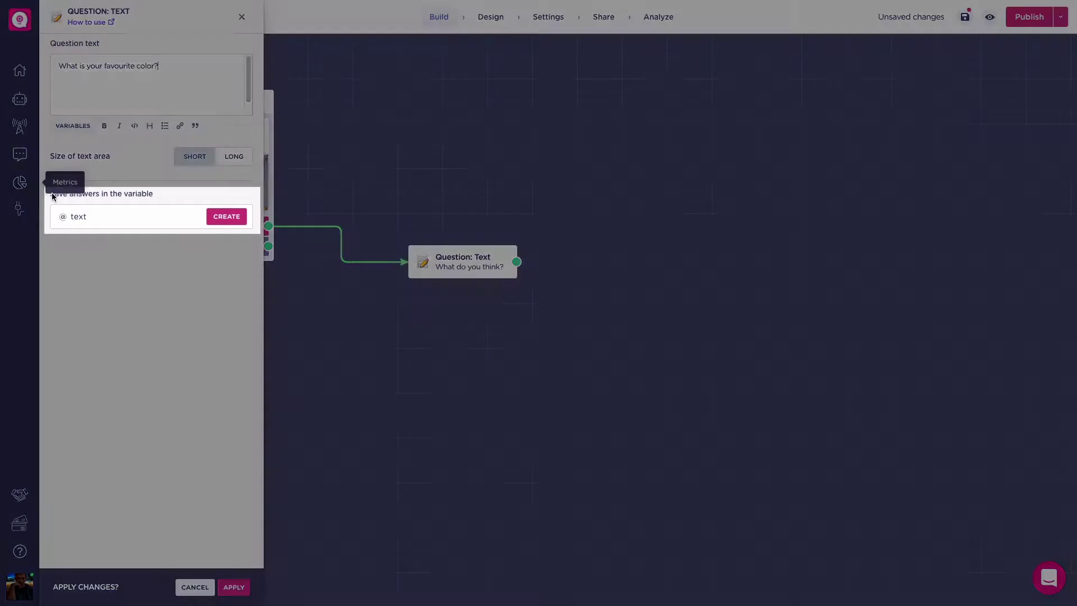
double_click(81, 216)
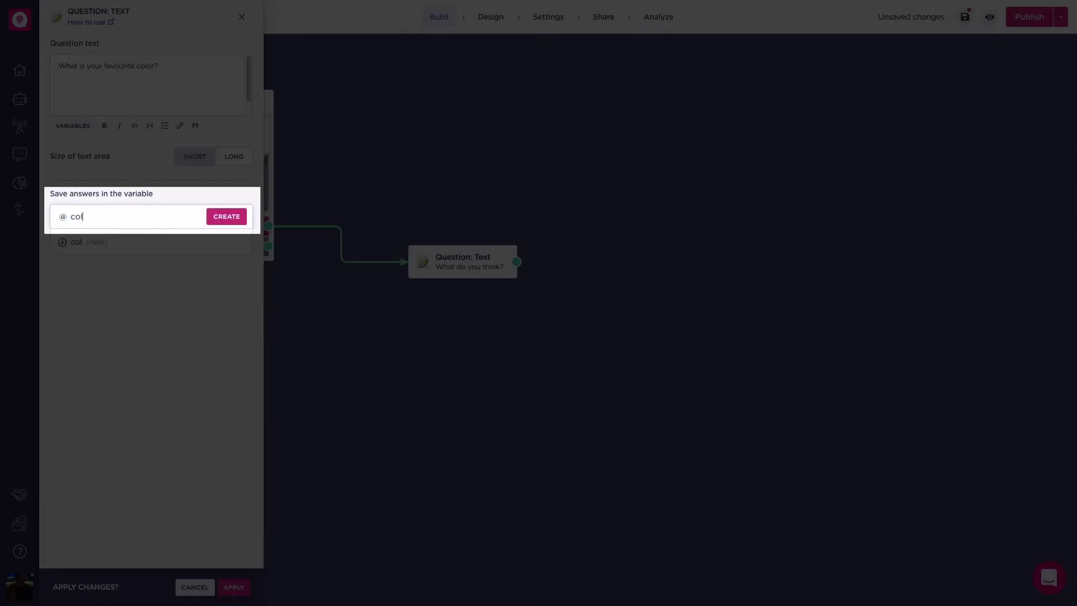
click(232, 222)
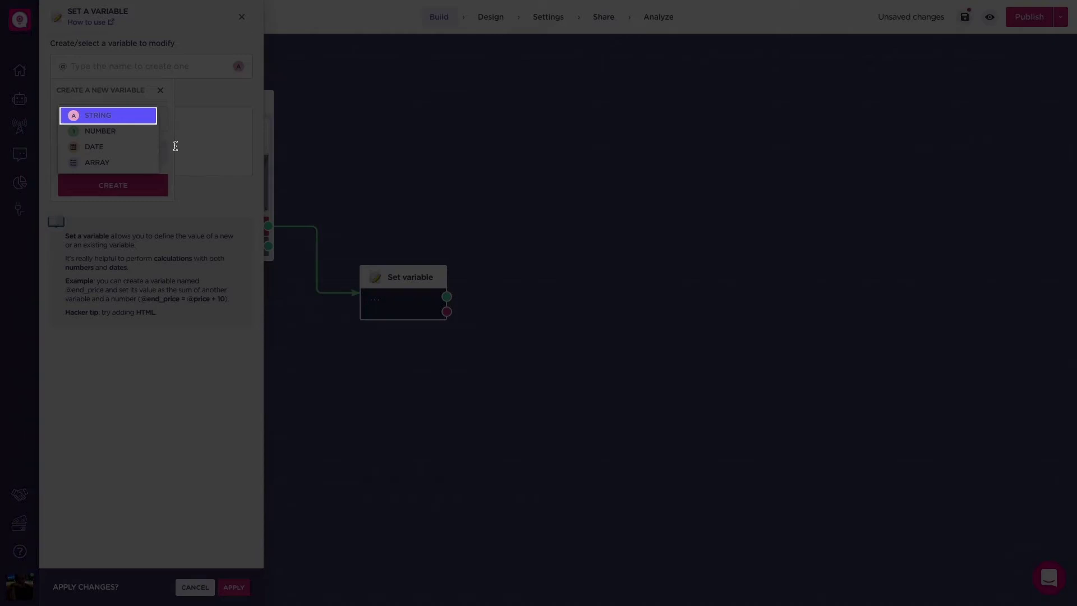
Step: Step through the Number, Date and Array formats in the new-variable list
key(Down)
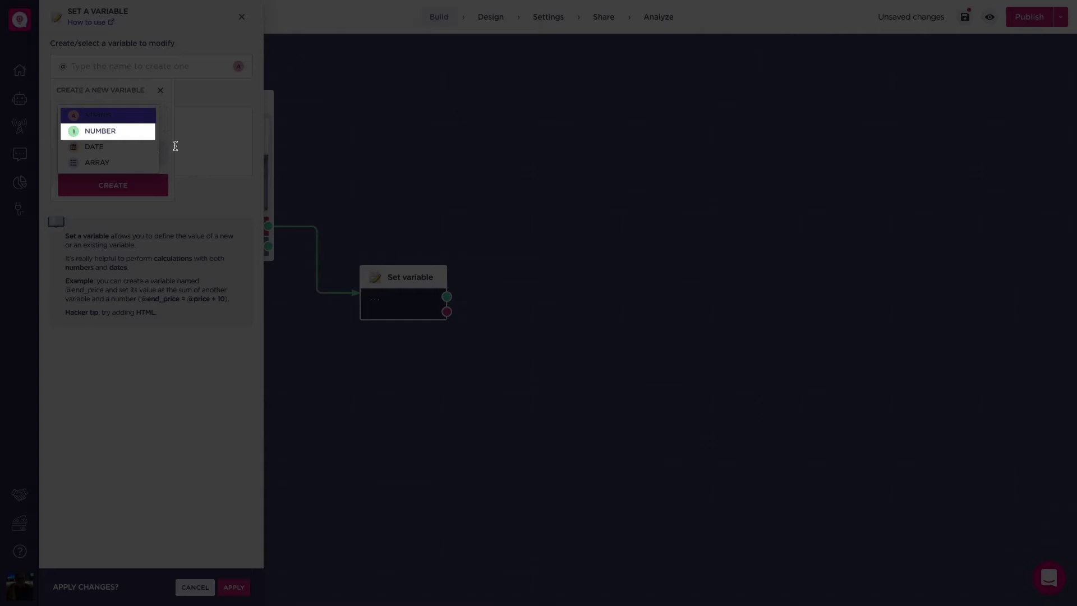
key(Down)
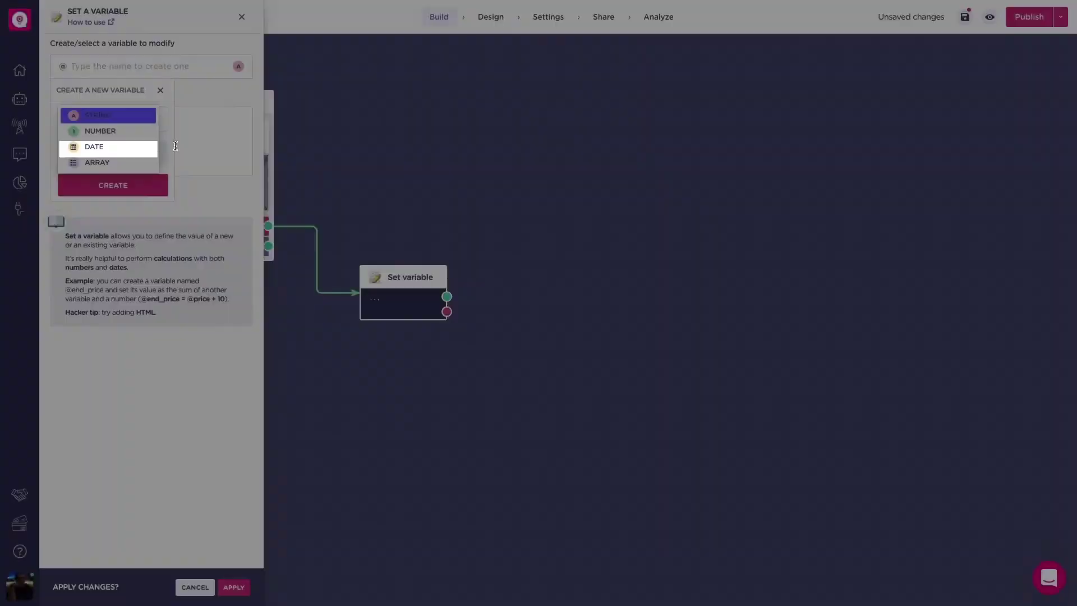
key(Down)
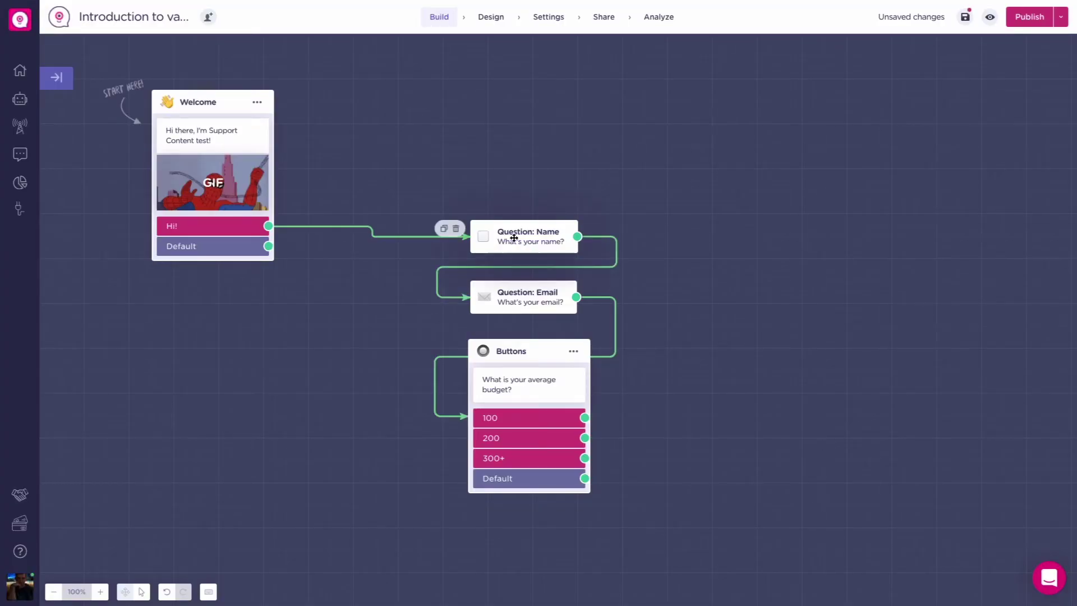
Step: Inspect the saved variables of the Name, Email and budget questions
click(498, 234)
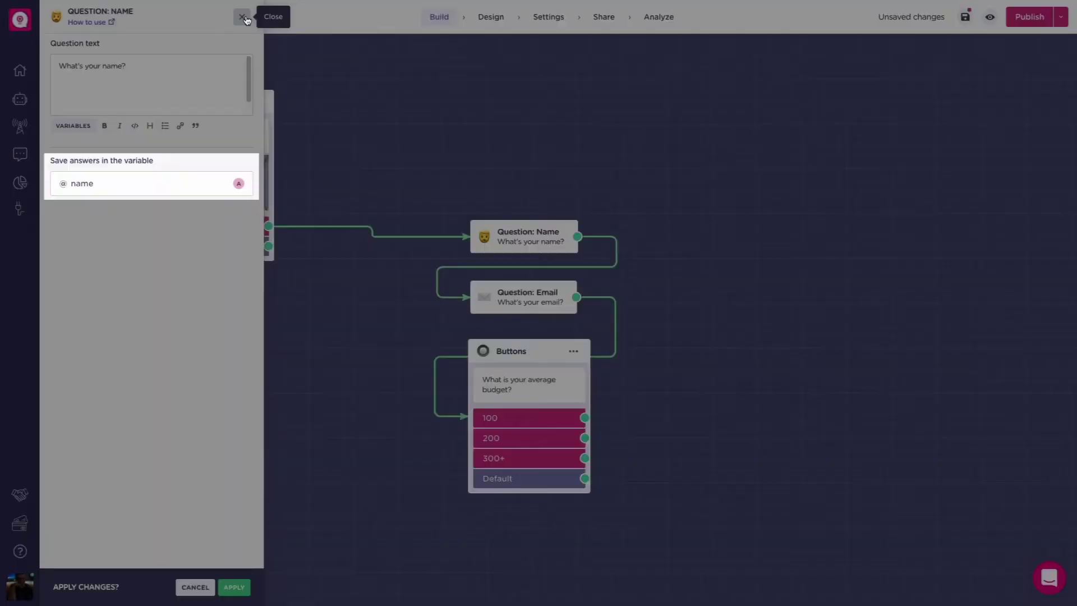
click(243, 17)
click(516, 303)
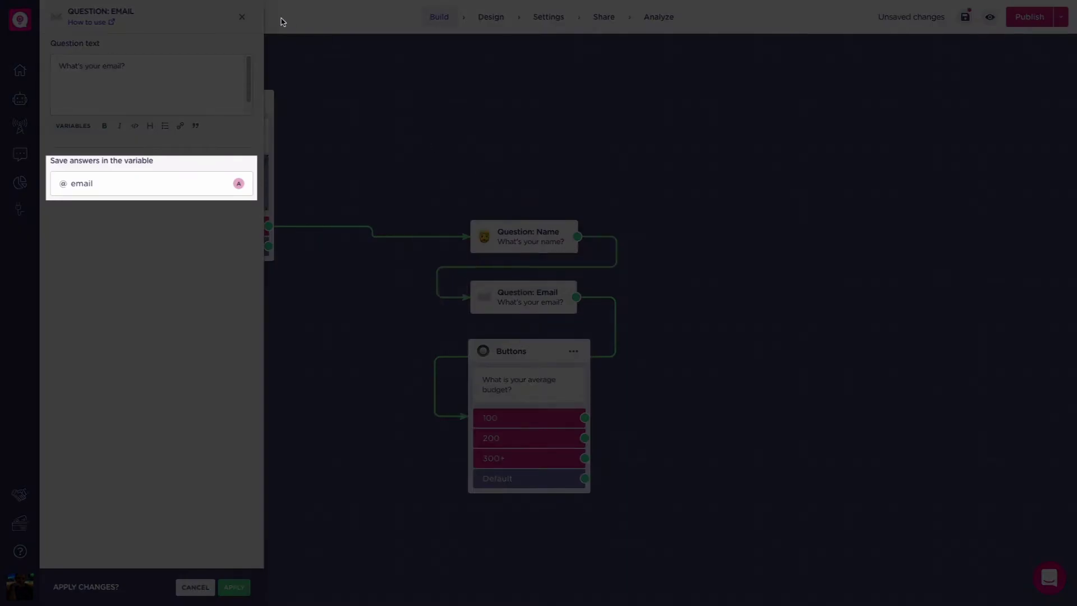
click(235, 17)
mouse_move(530, 351)
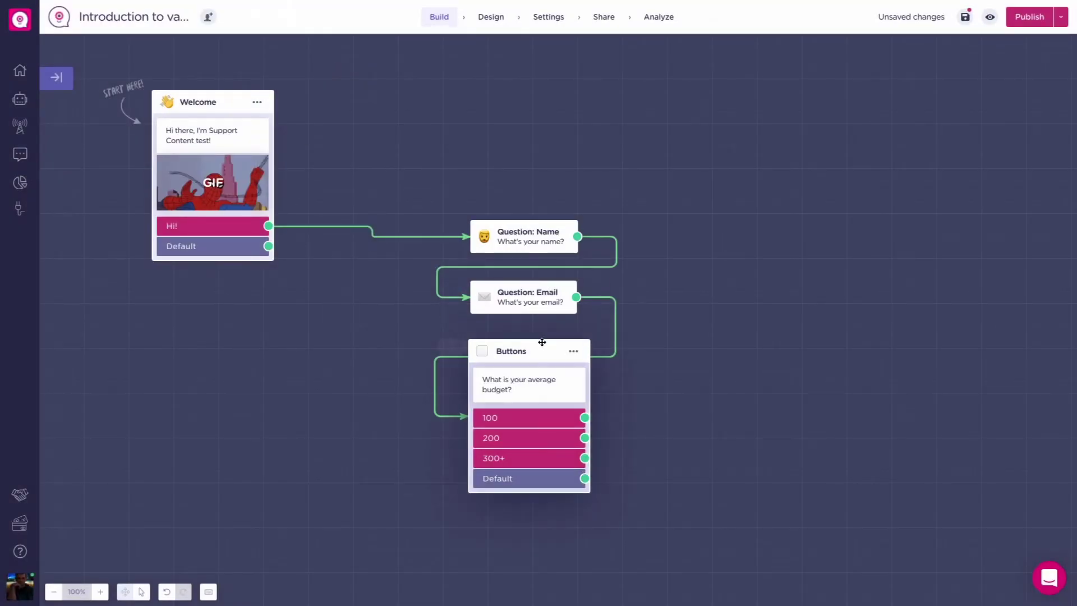
click(572, 351)
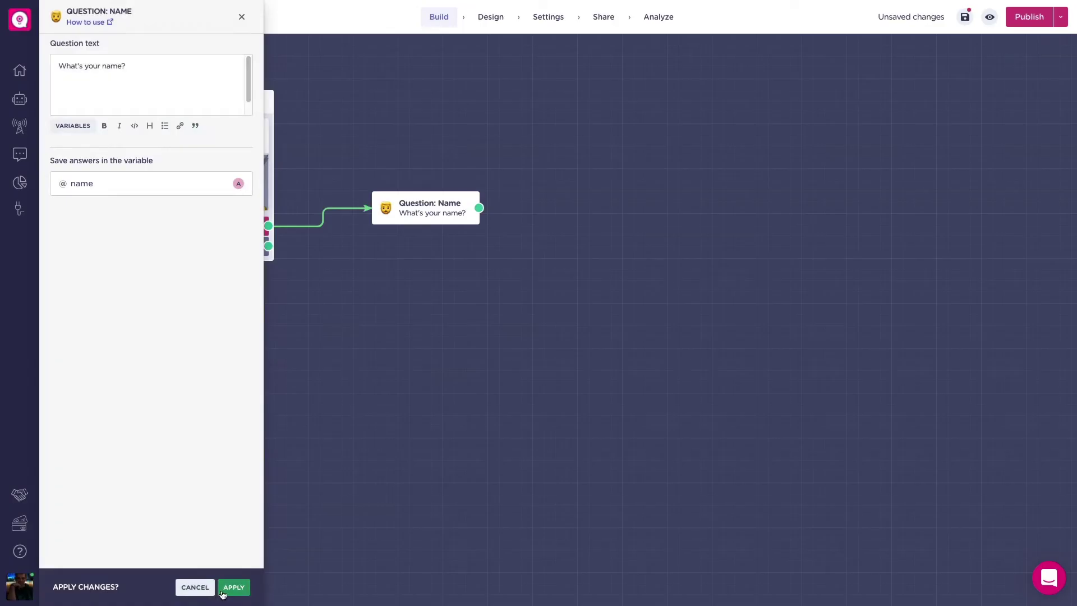
Step: Add an Email question block and place it beneath the Name question
click(234, 586)
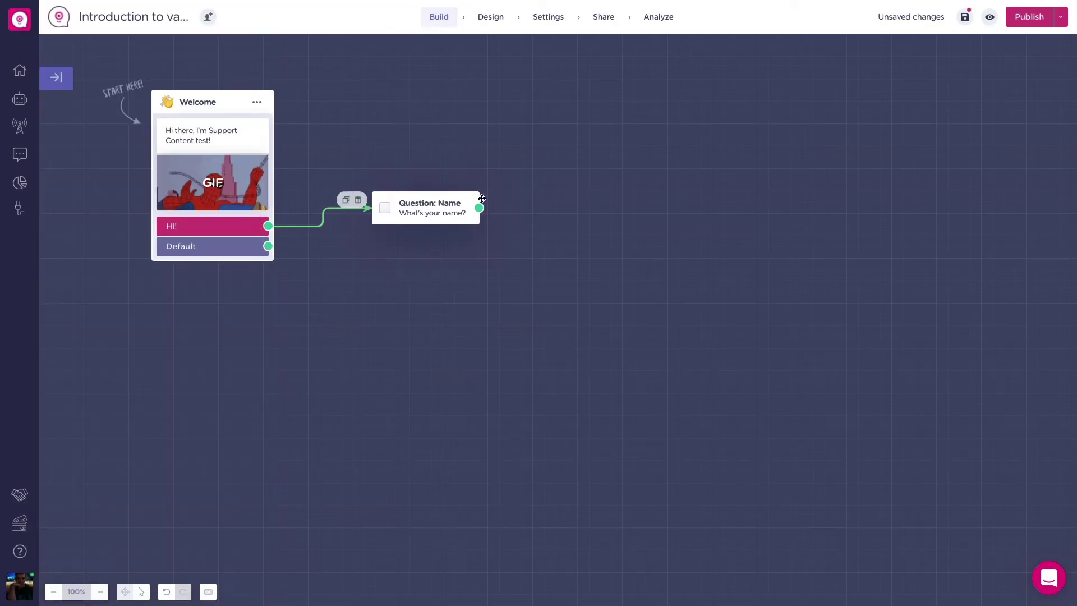
drag(479, 207, 488, 270)
text(emai)
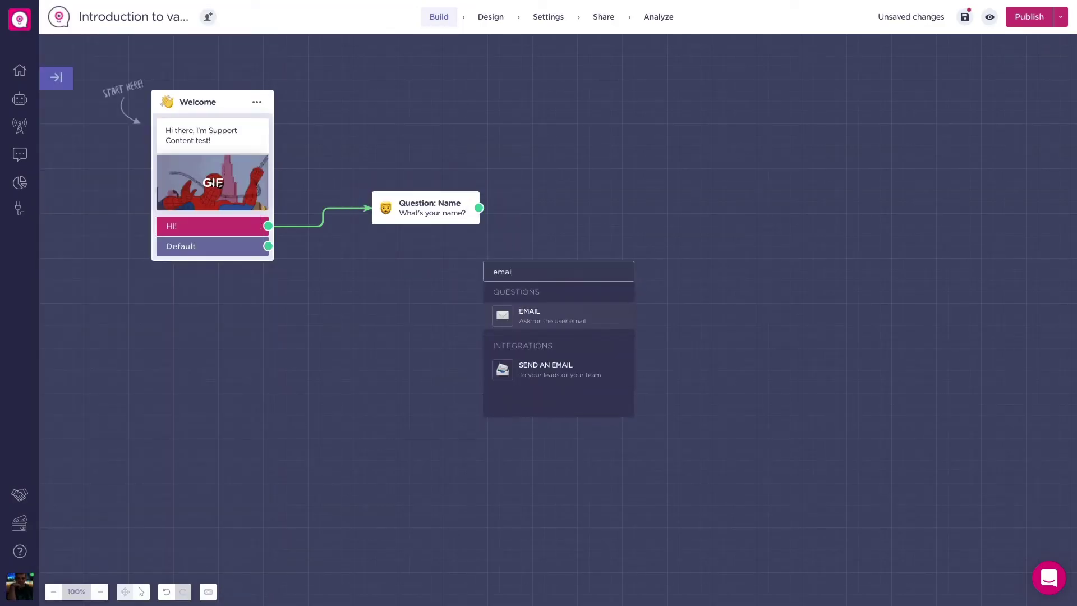
key(Return)
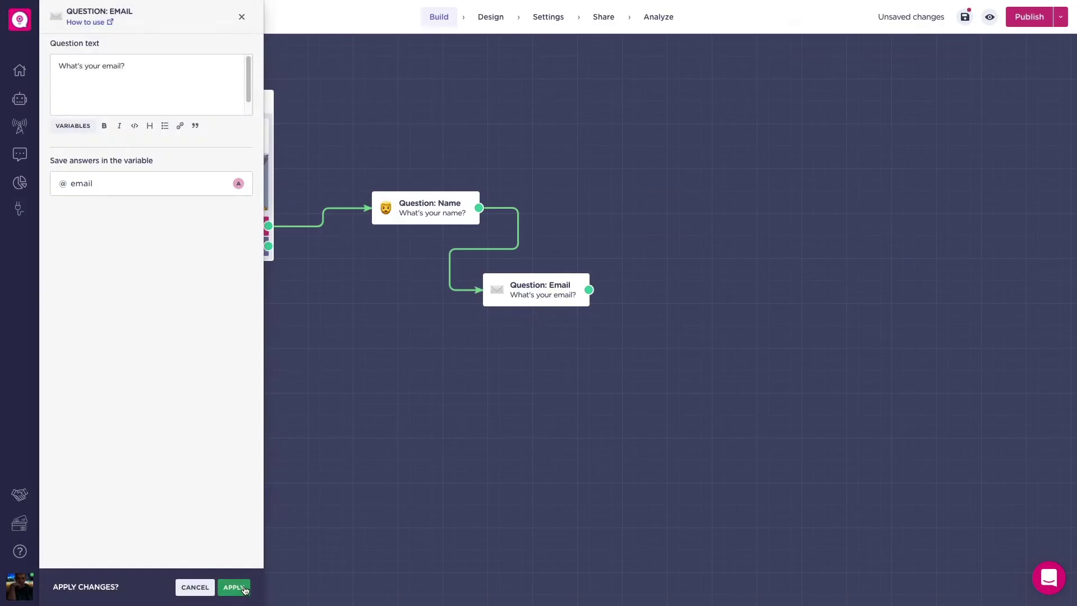
click(234, 587)
mouse_move(530, 293)
mouse_down()
mouse_move(424, 267)
mouse_move(541, 255)
mouse_move(425, 314)
mouse_up()
text(num)
Step: Add a Number question 'How old are you?' saving answers to the age variable
click(617, 300)
triple_click(143, 67)
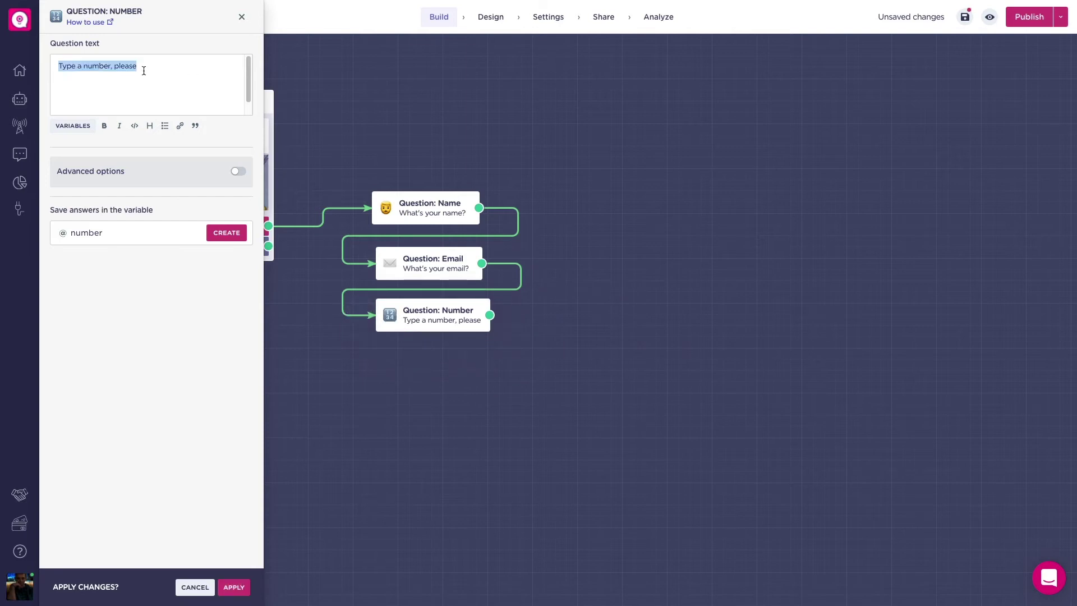
text(How old are you?)
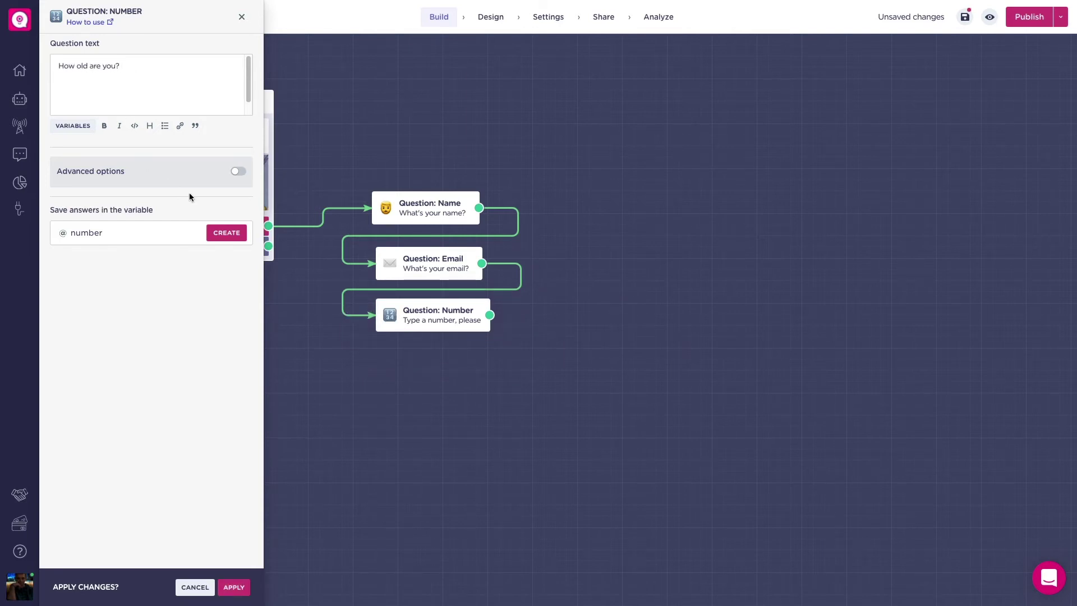
double_click(147, 233)
text(age)
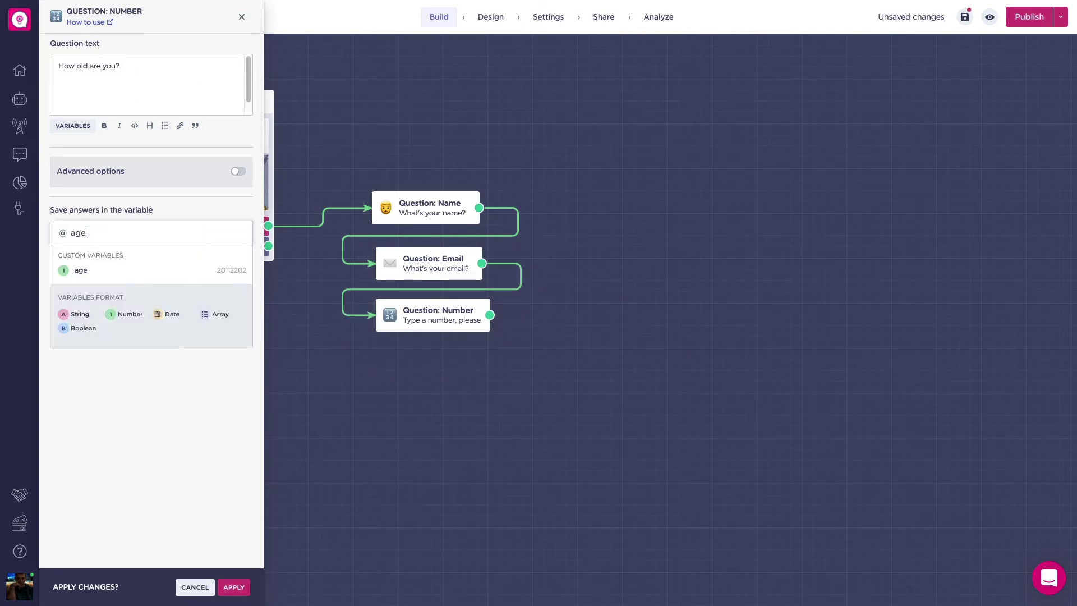
click(137, 271)
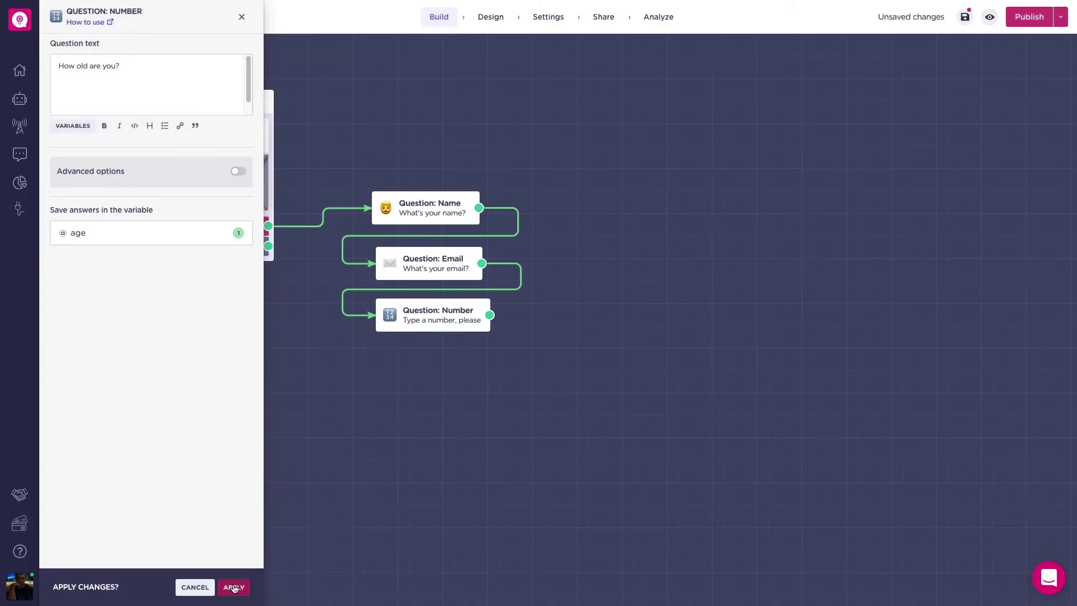
click(235, 585)
drag(486, 316, 590, 250)
text(mes)
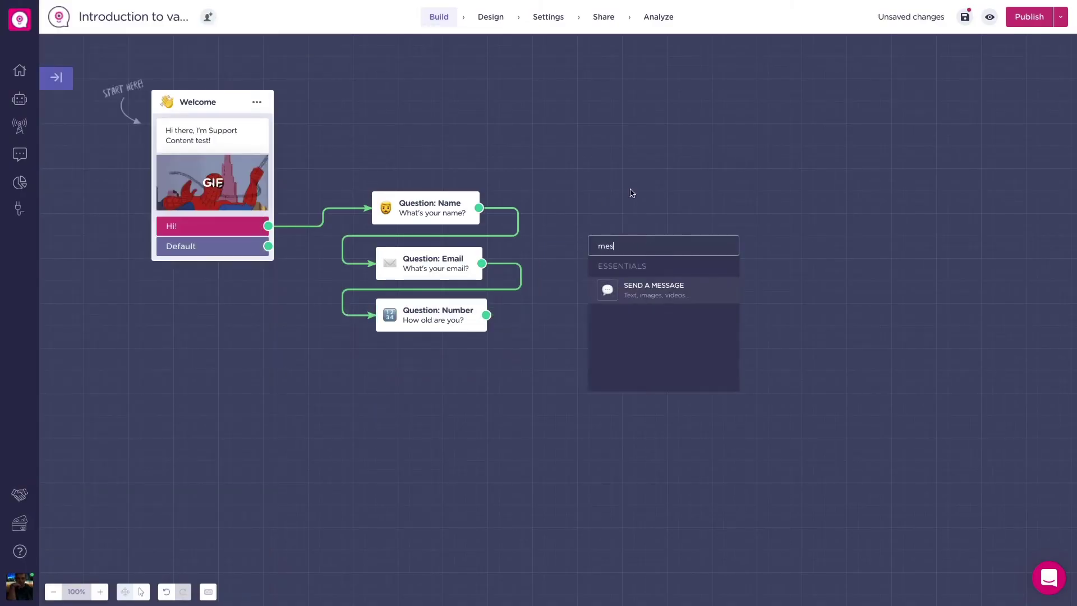
key(Return)
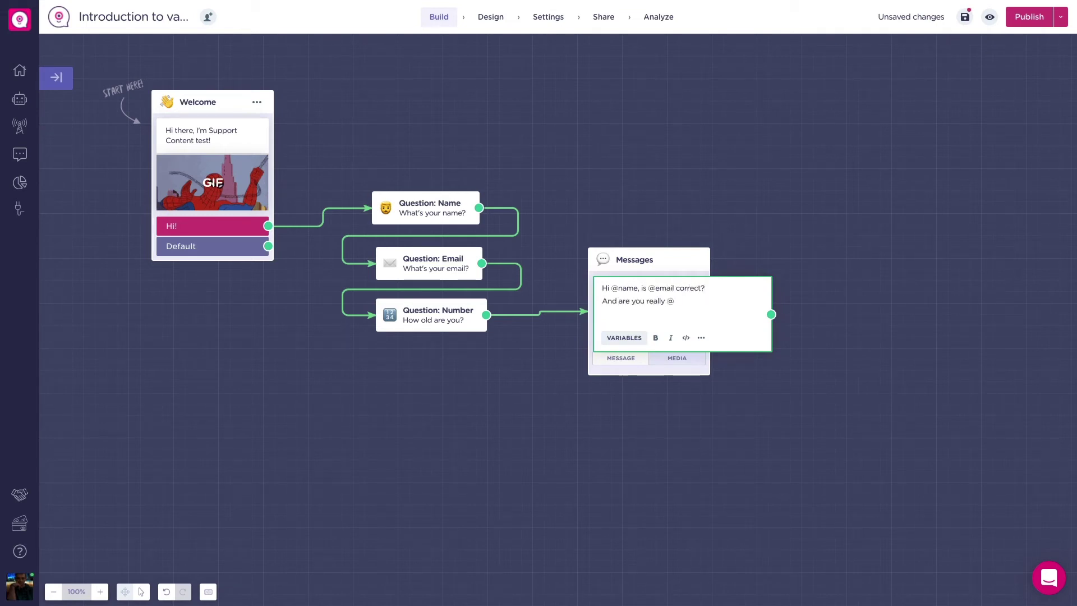
text(?)
double_click(624, 288)
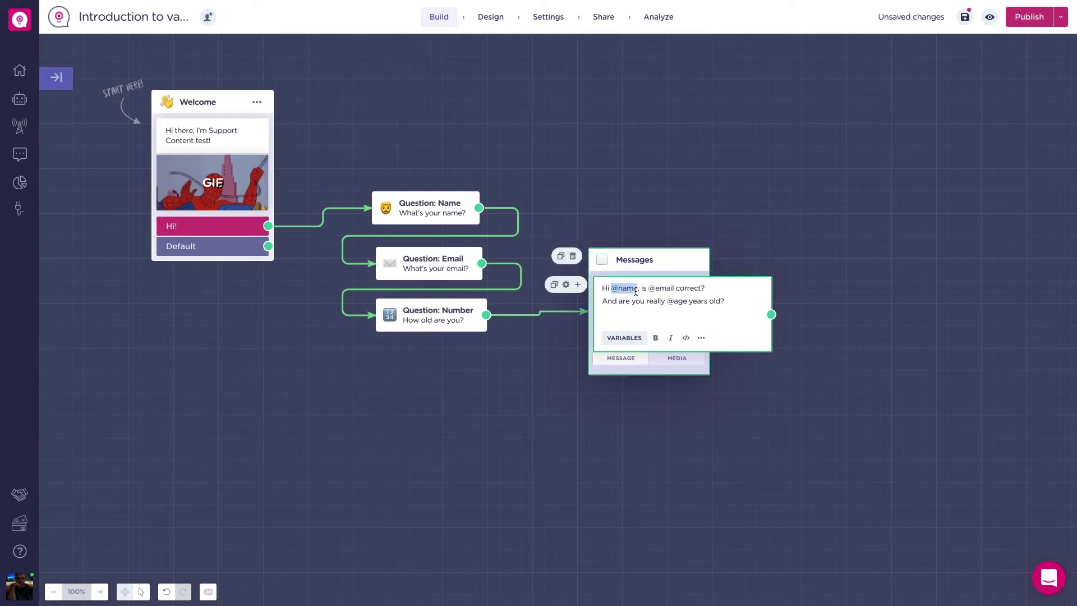
click(655, 337)
double_click(663, 288)
click(656, 338)
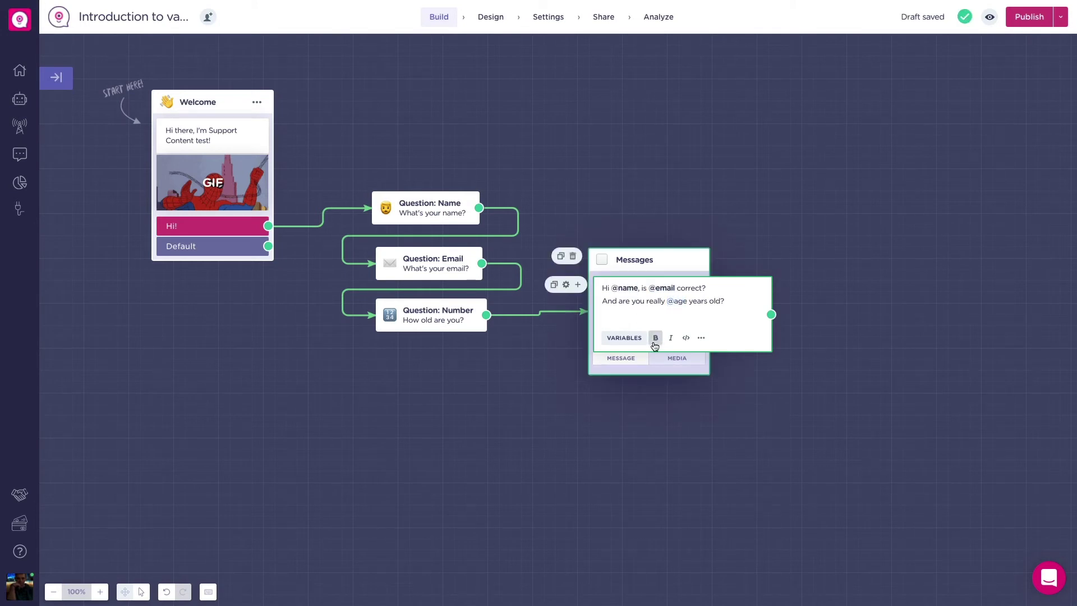
Step: Finish the message and publish the latest version of the bot
click(730, 388)
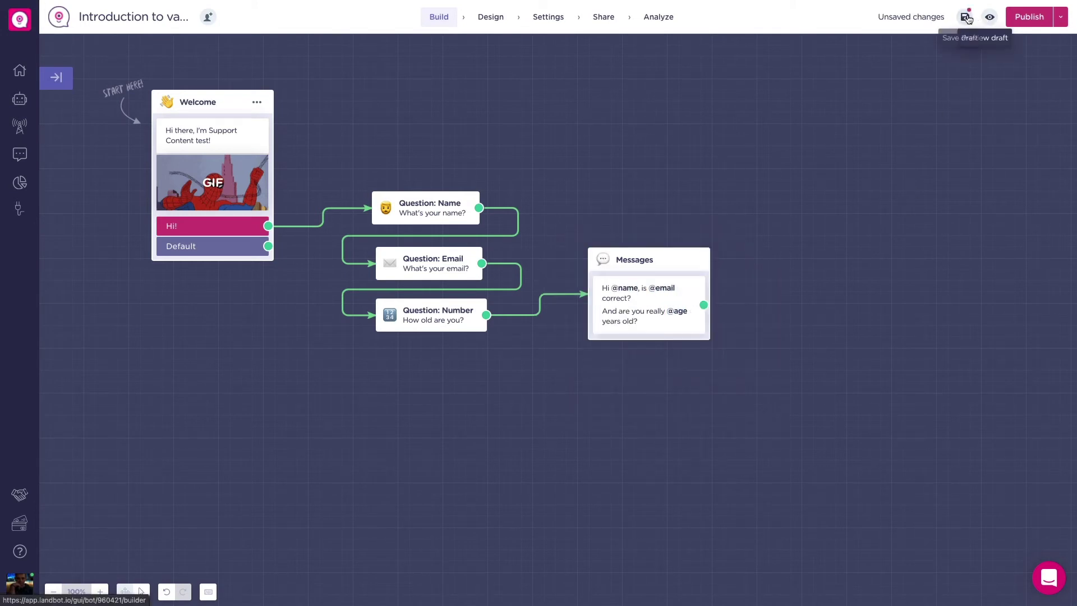
click(965, 17)
click(1025, 19)
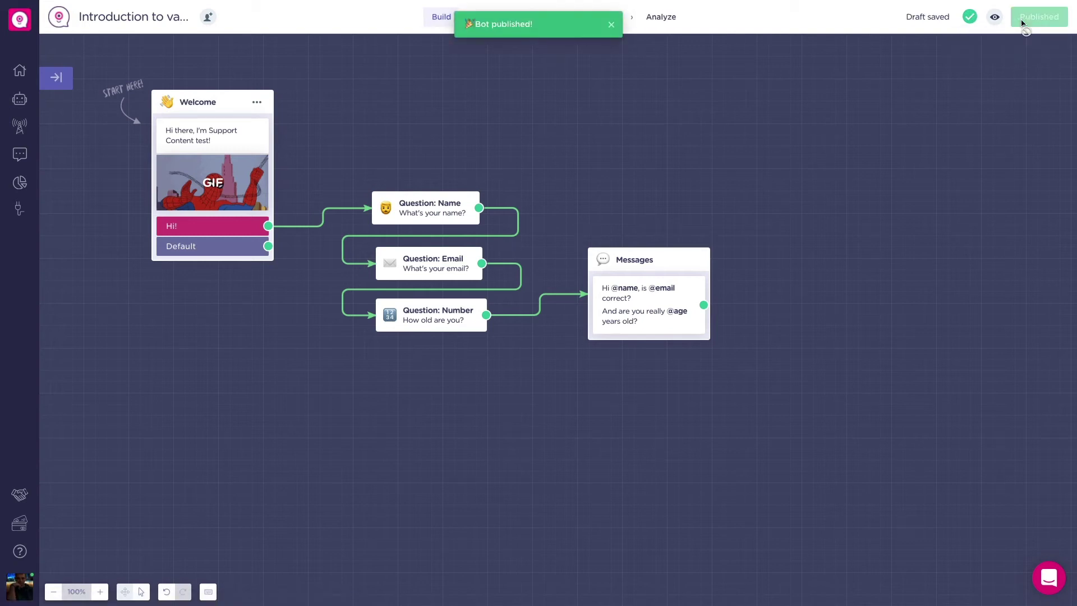
Step: Open the bot's chat page from its shareable link
click(606, 17)
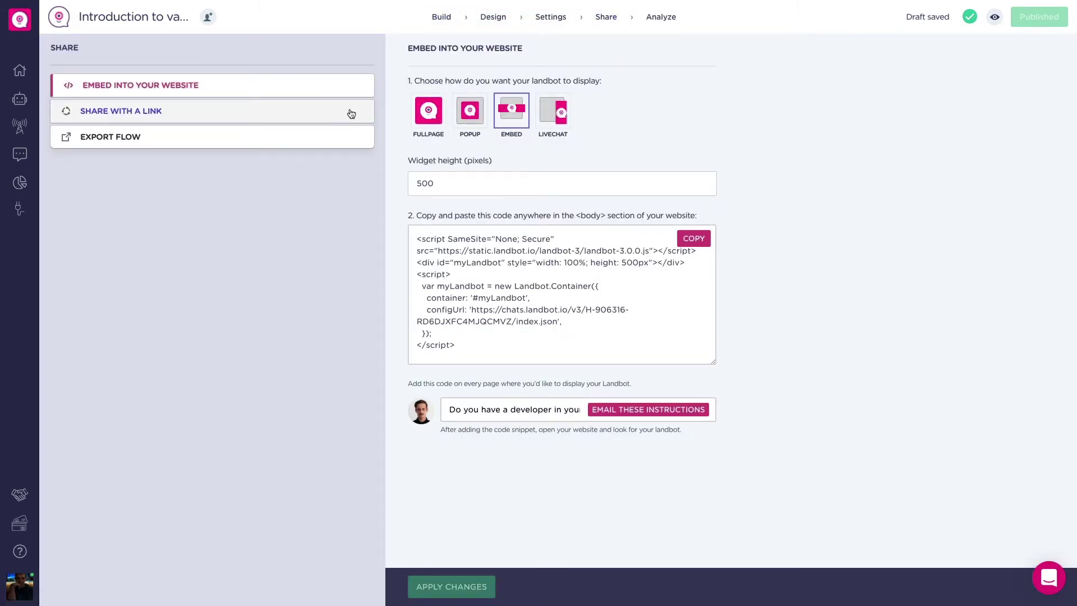
click(349, 110)
click(660, 102)
text(Nik)
key(Return)
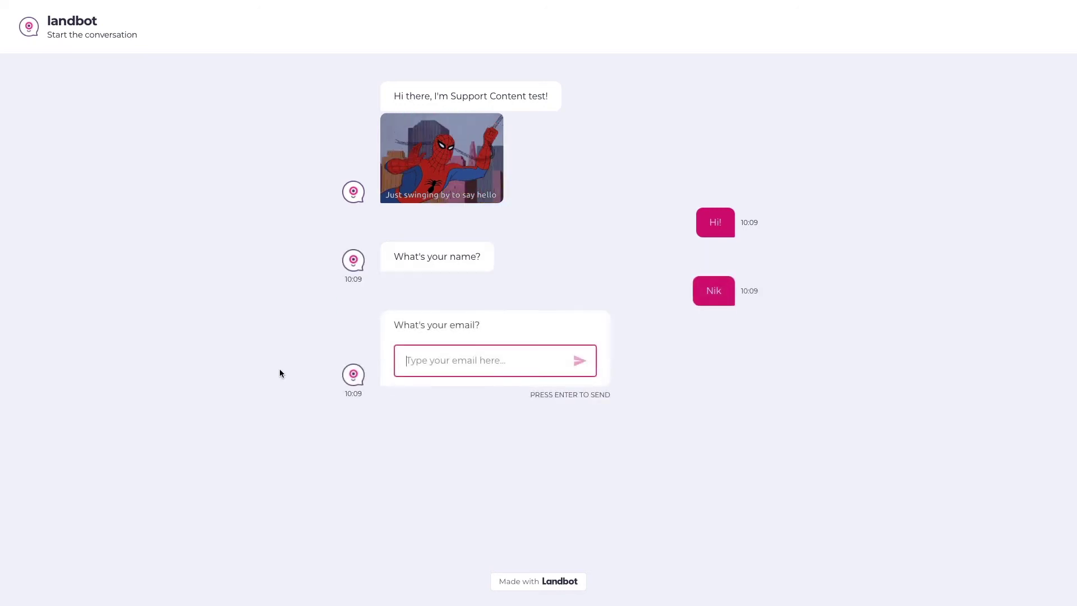
text(nik@t)
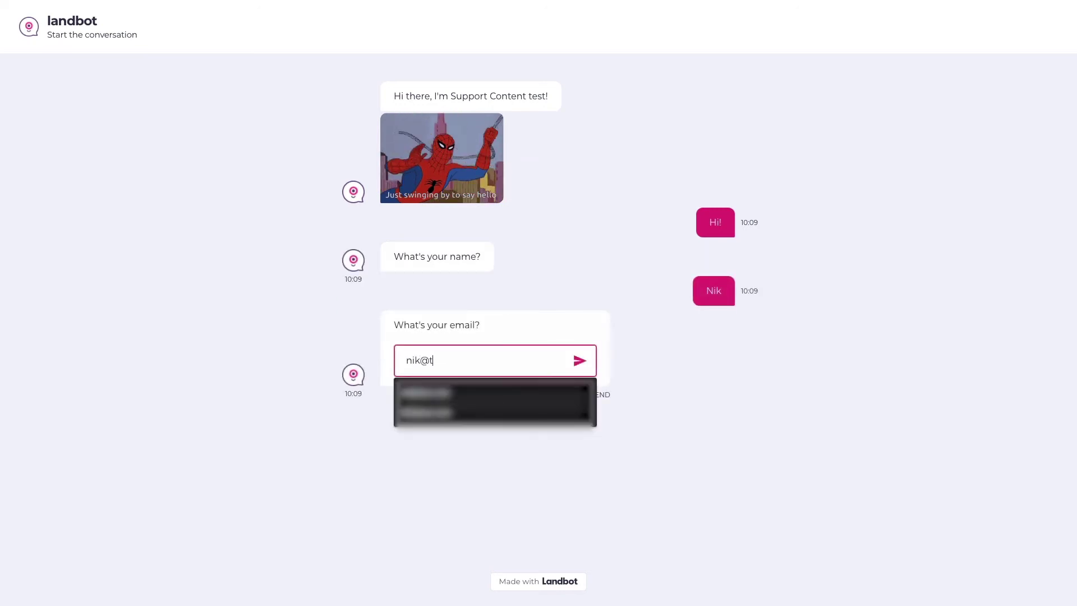
text(est.com)
key(Return)
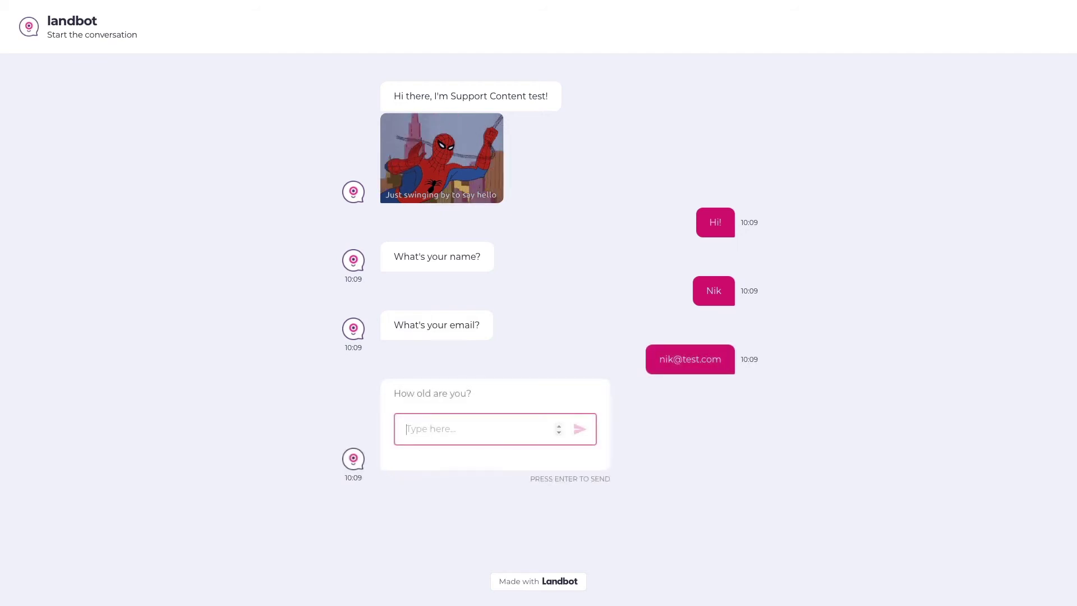
text(55)
key(Return)
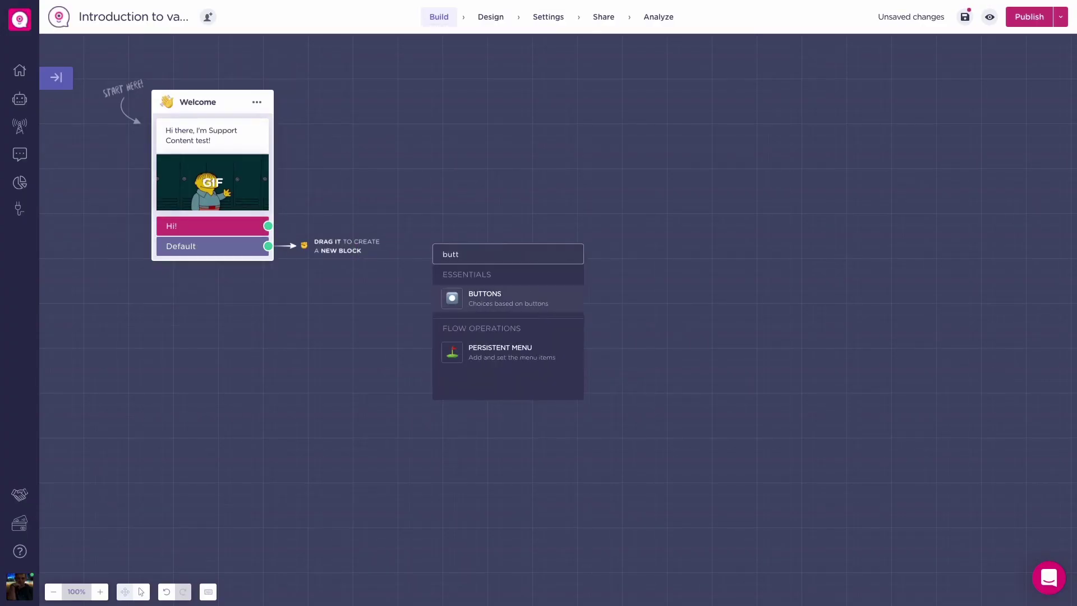
key(Return)
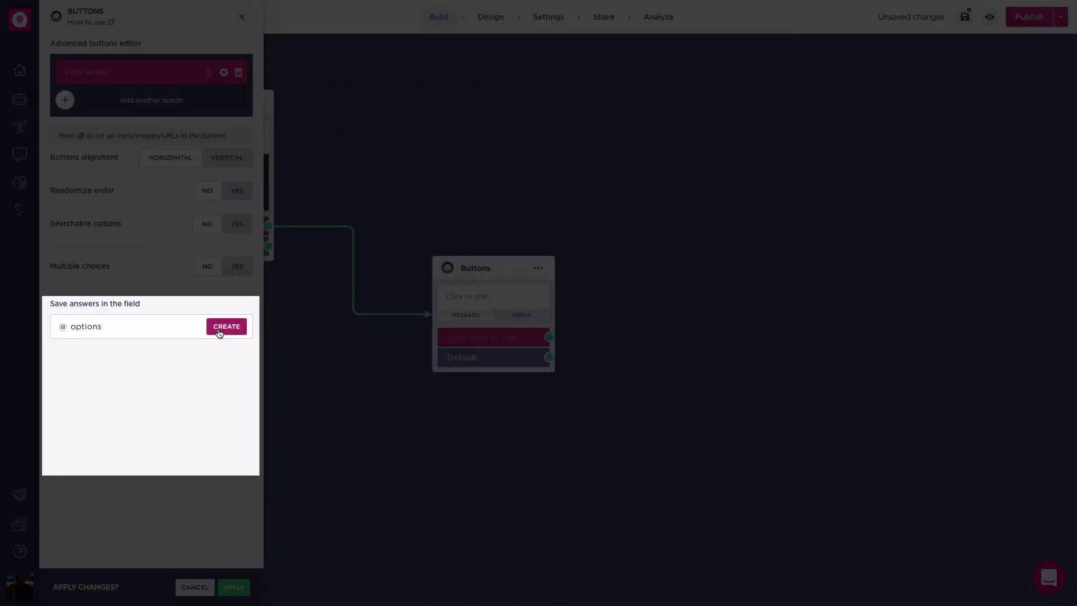
click(224, 328)
click(101, 375)
click(126, 446)
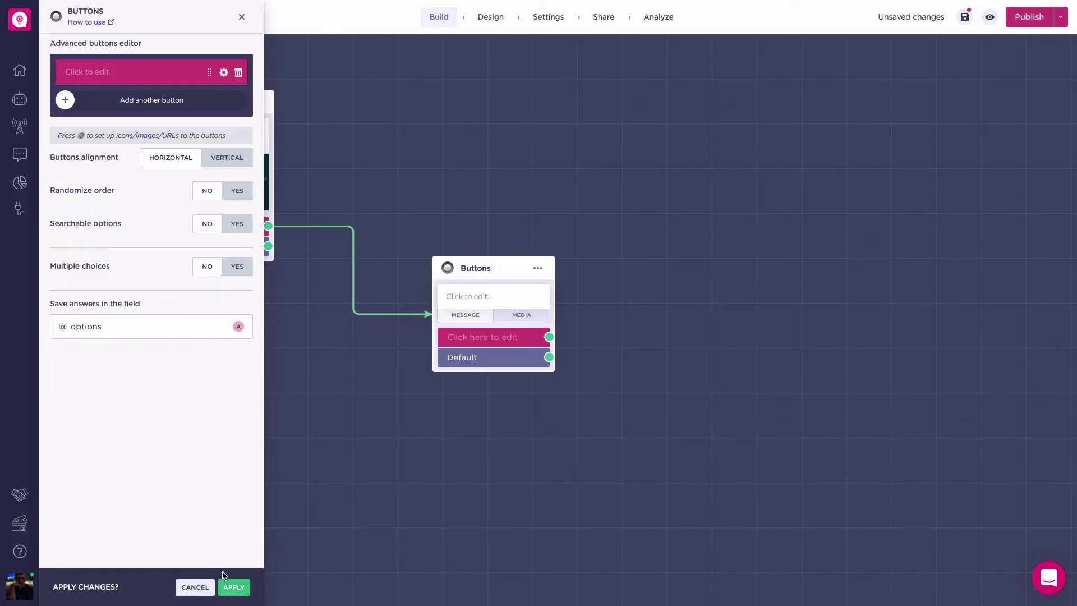
click(234, 587)
Step: Add a second buttons block and write 'What burger do you want?' with Chicken and Beef
click(662, 320)
text(butt)
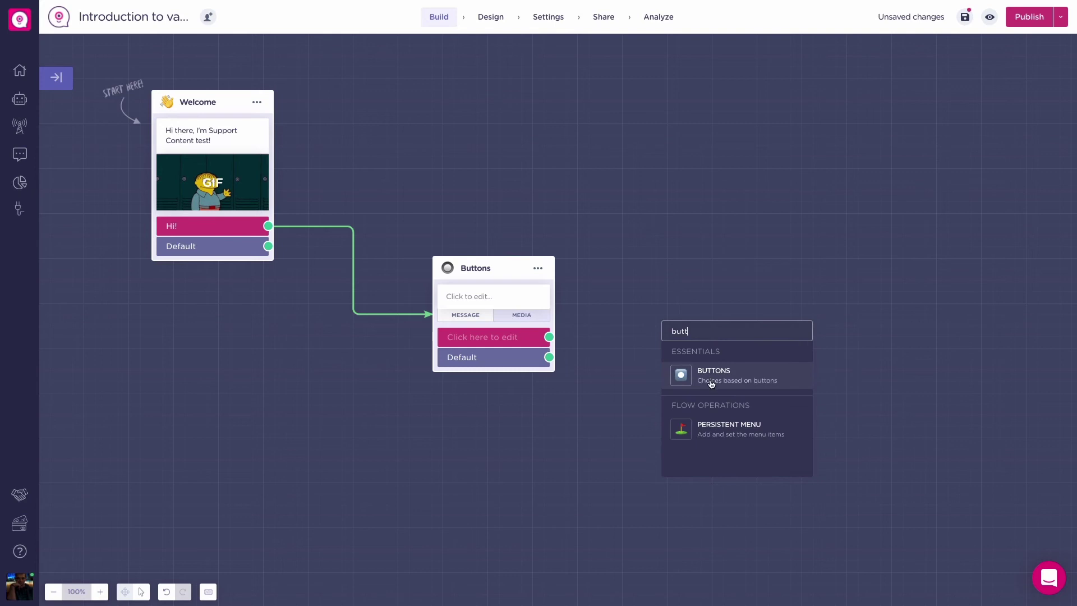
click(711, 376)
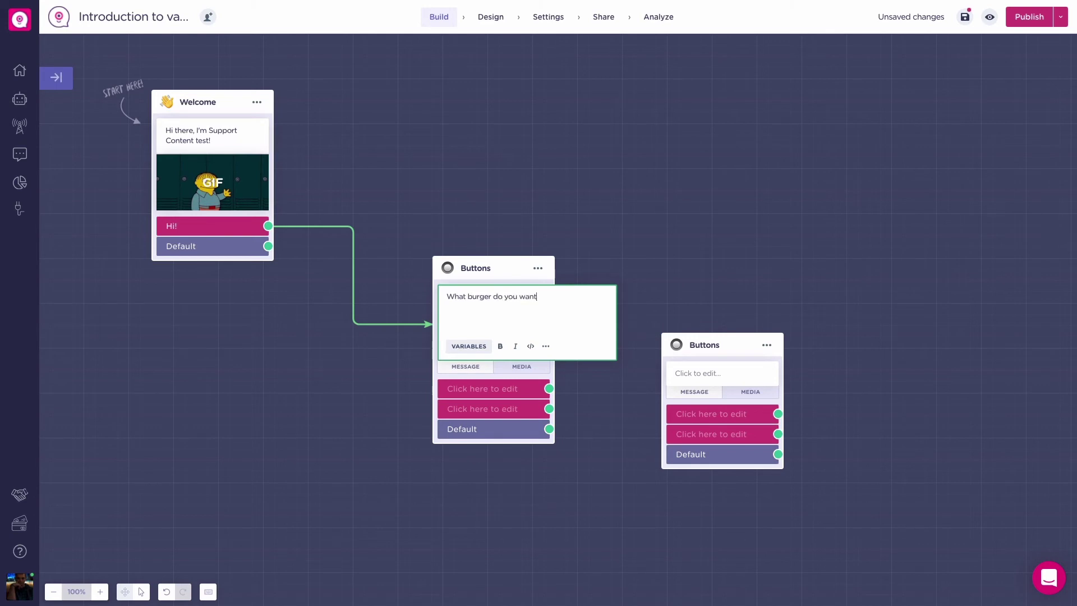
key(Tab)
text(C)
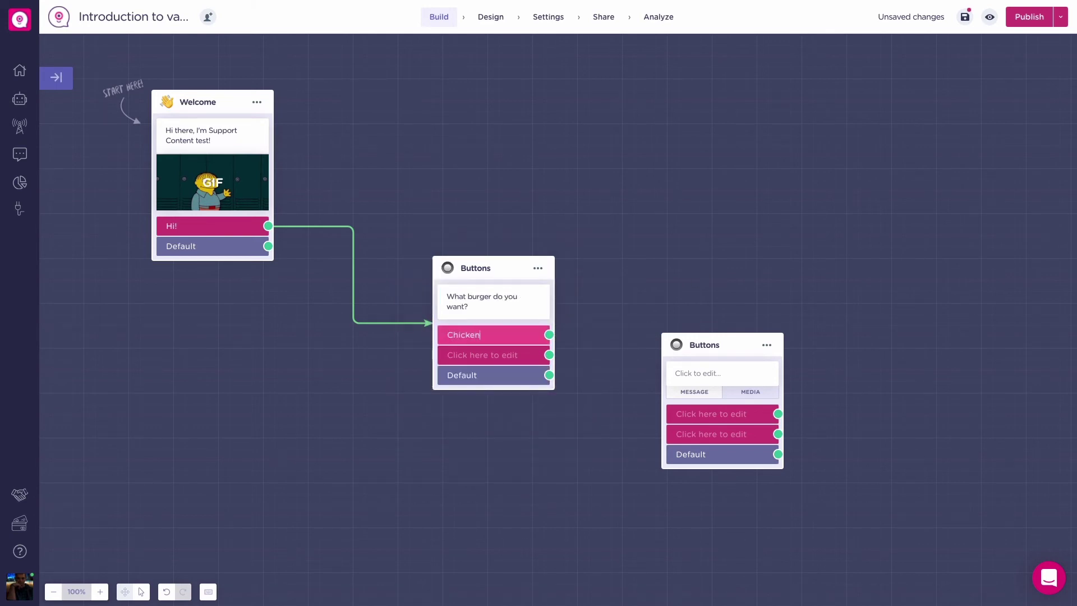
key(Tab)
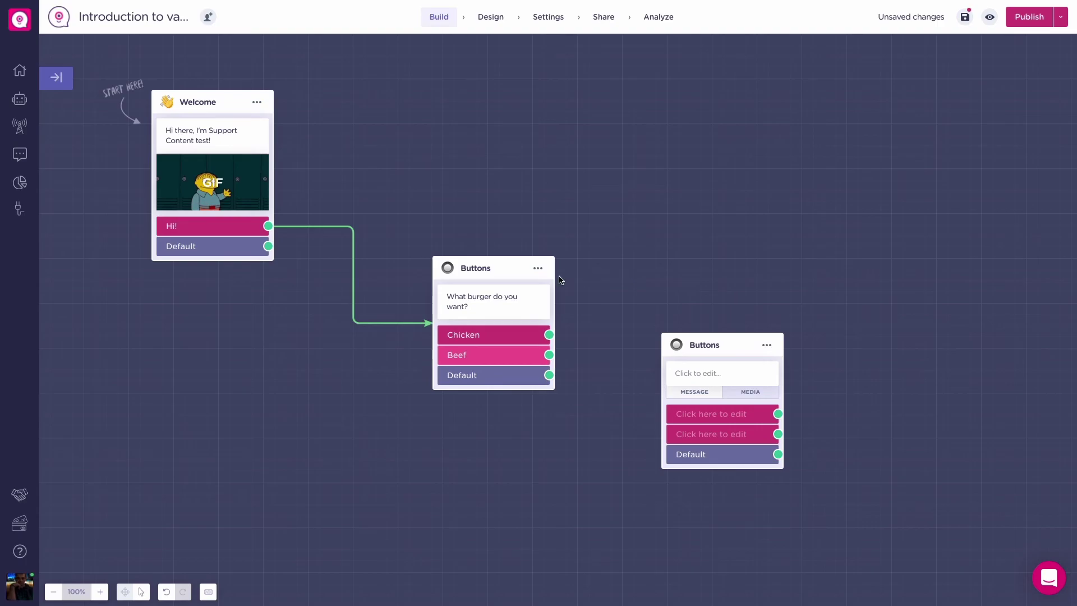
click(542, 274)
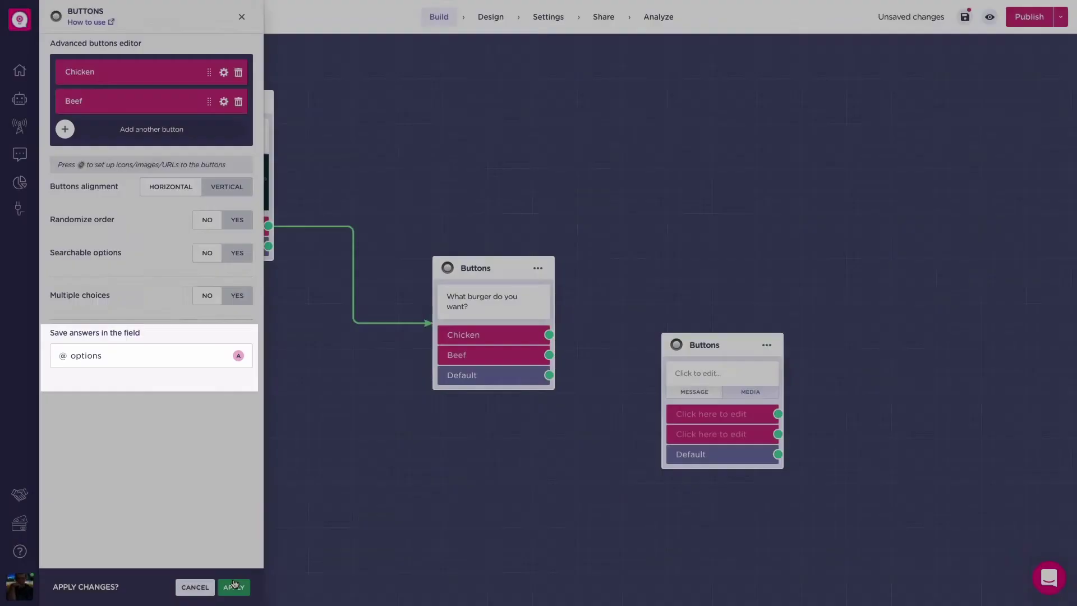
click(235, 586)
Step: Link the burger block's Default exit to 'What drink do you prefer?' with Pepsi and Coca Cola
drag(549, 375, 675, 382)
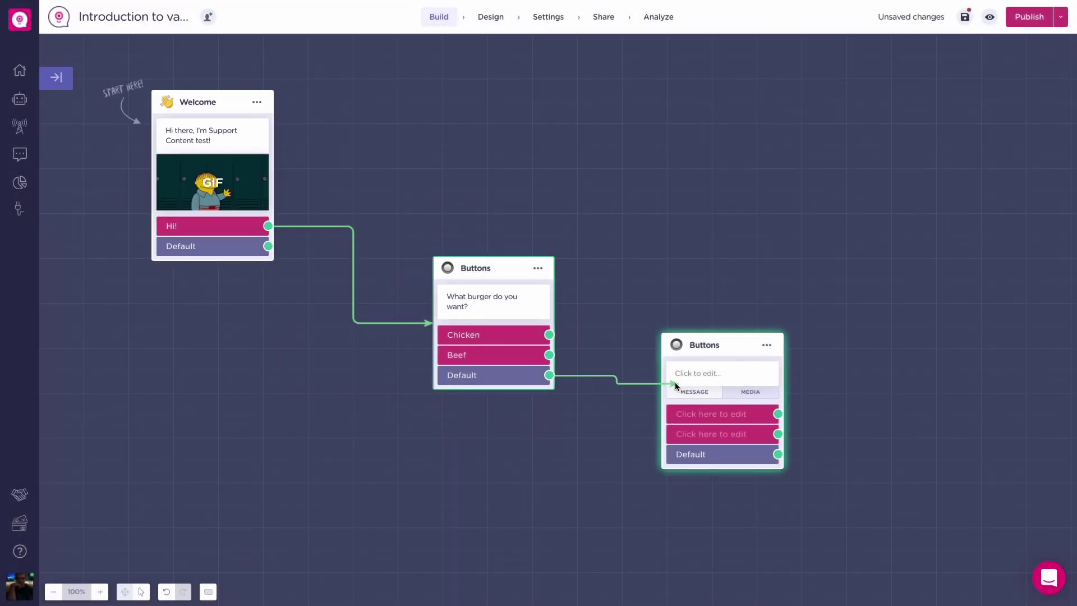
click(675, 379)
text(W)
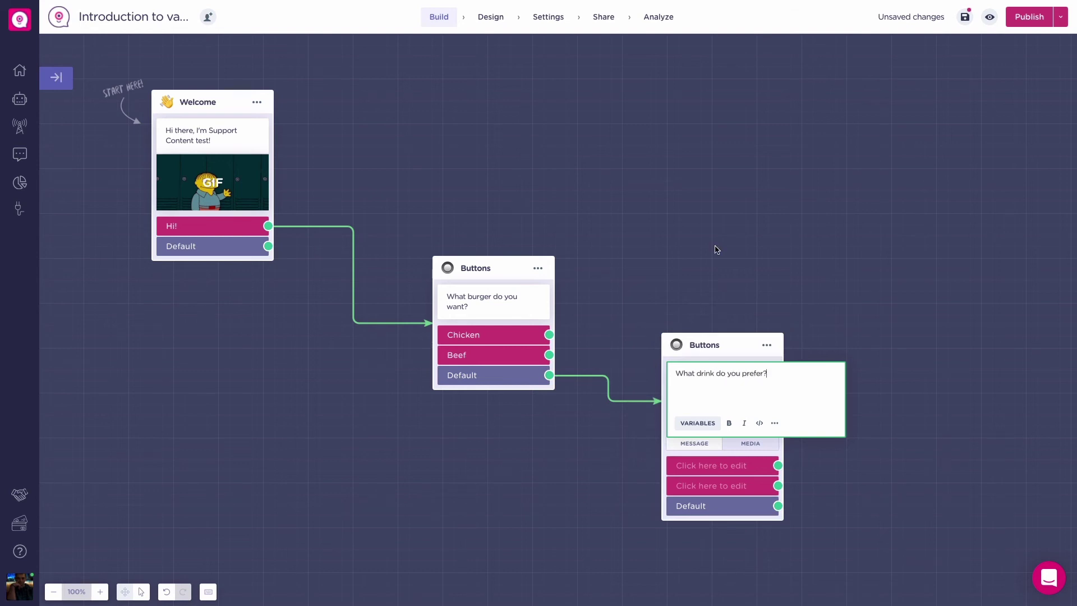
click(794, 265)
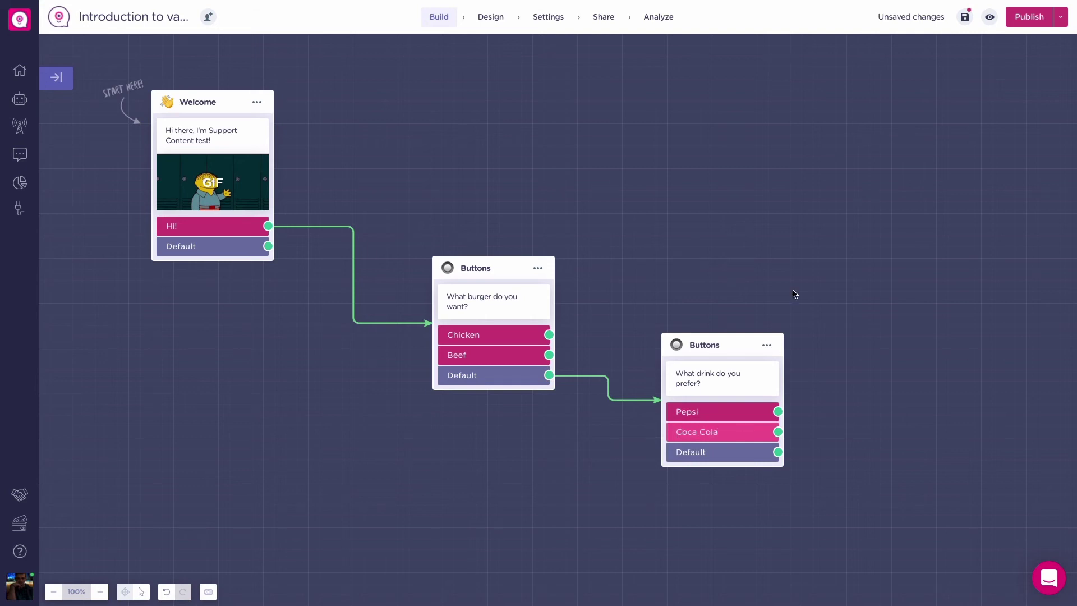
click(765, 351)
click(882, 448)
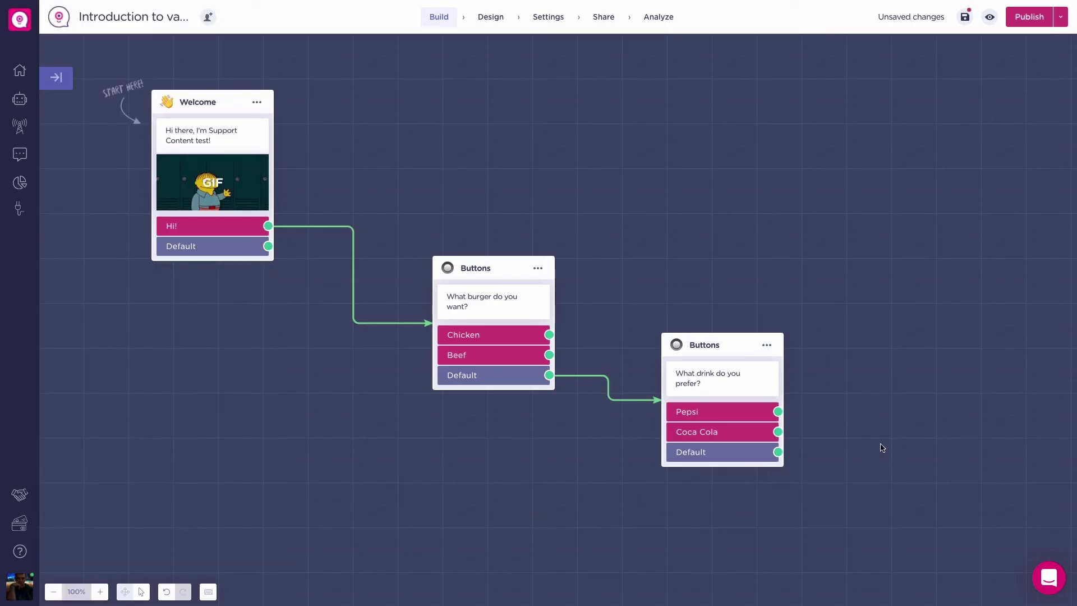
drag(778, 452, 854, 416)
text(me)
key(Return)
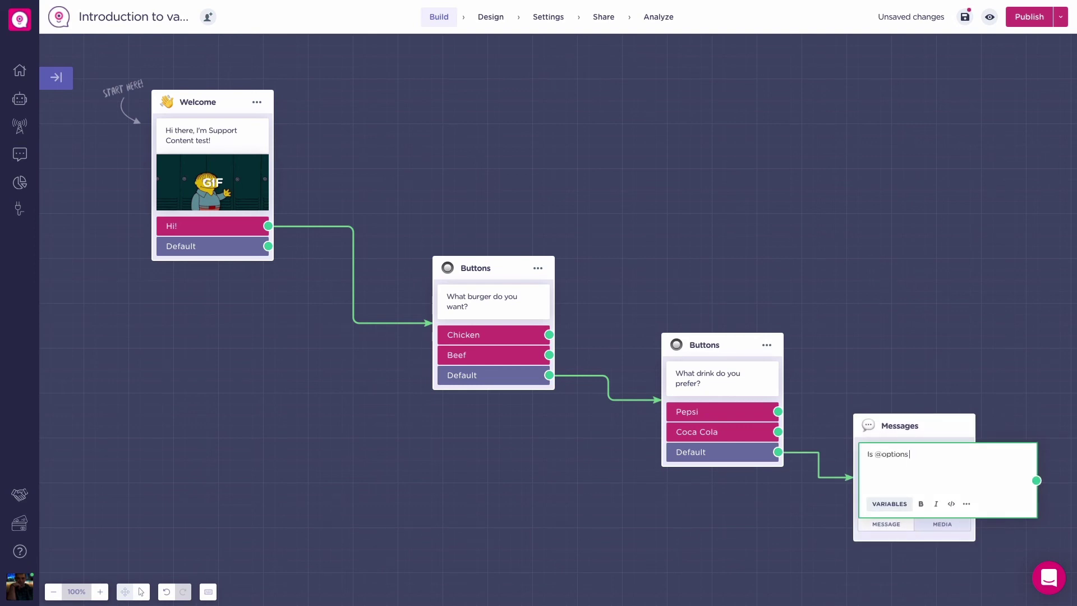
click(913, 216)
click(966, 16)
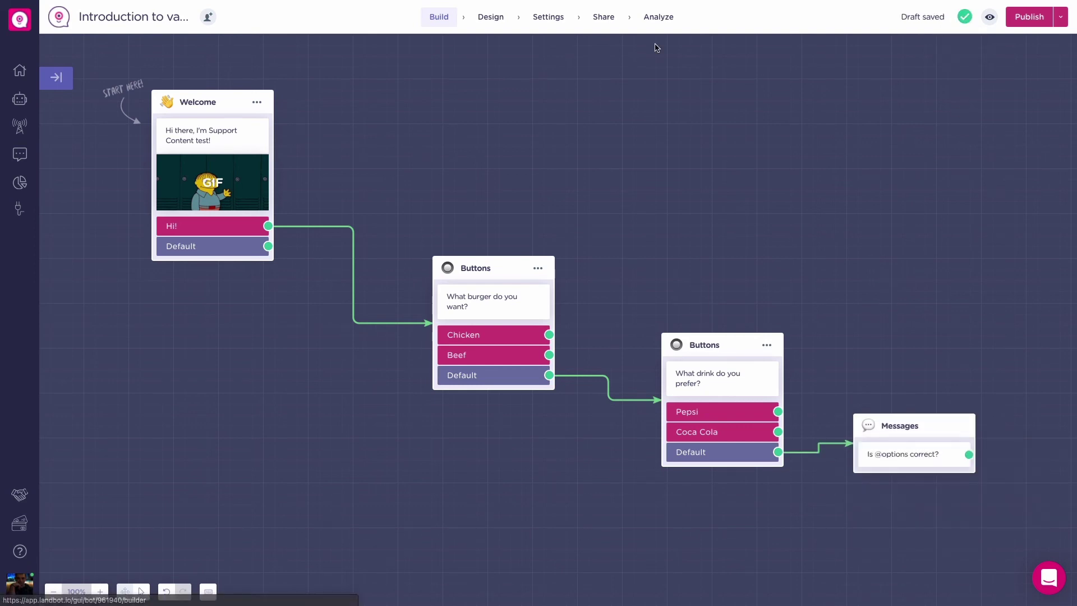
click(604, 15)
Step: Preview the bot from its share link, answering Chicken then Coca Cola
click(289, 109)
click(653, 103)
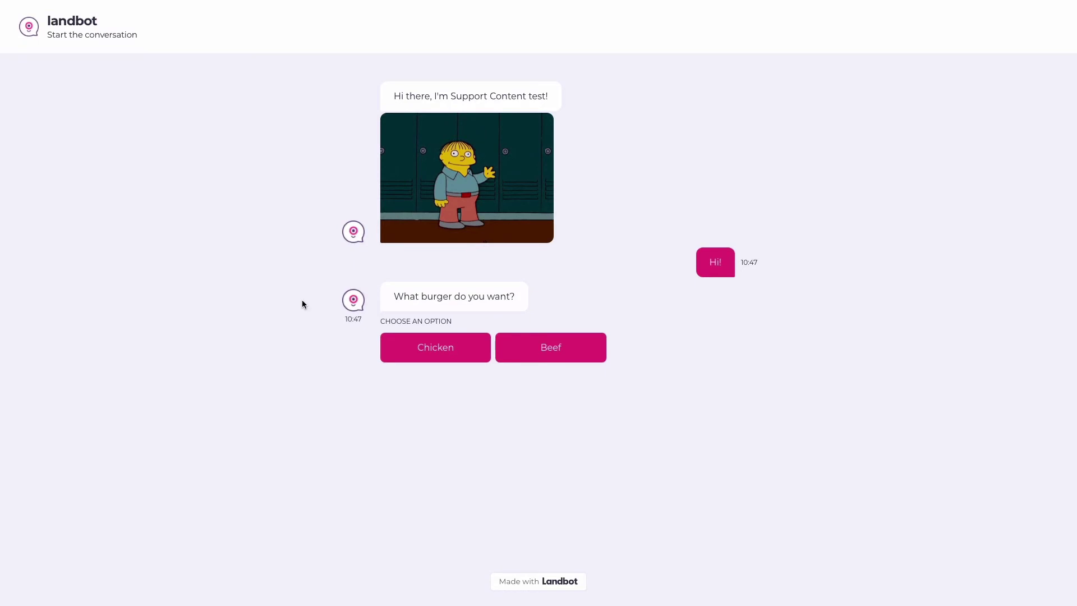
click(397, 354)
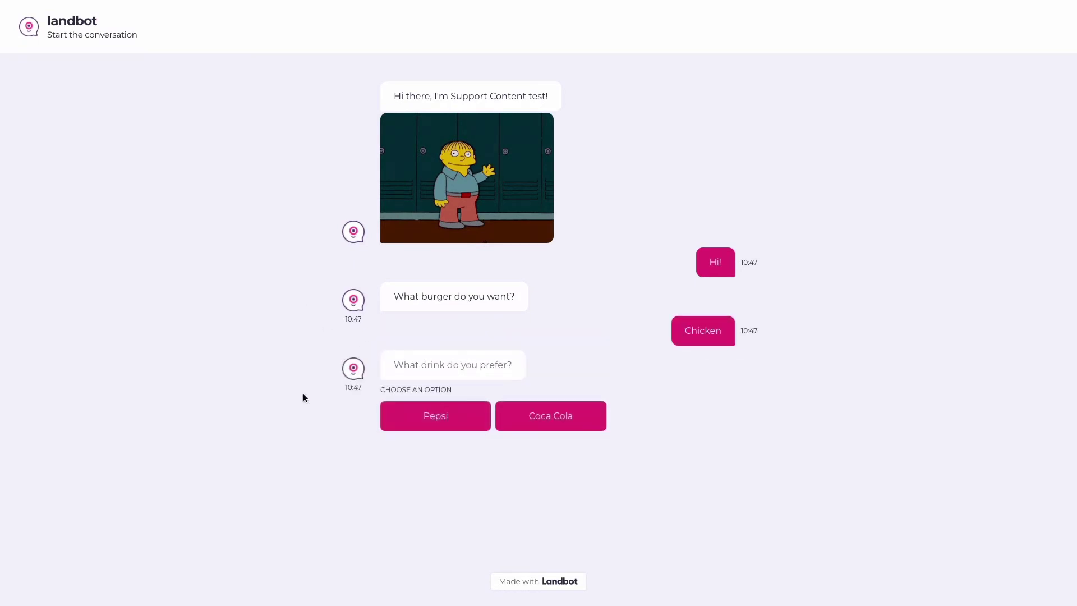
click(534, 424)
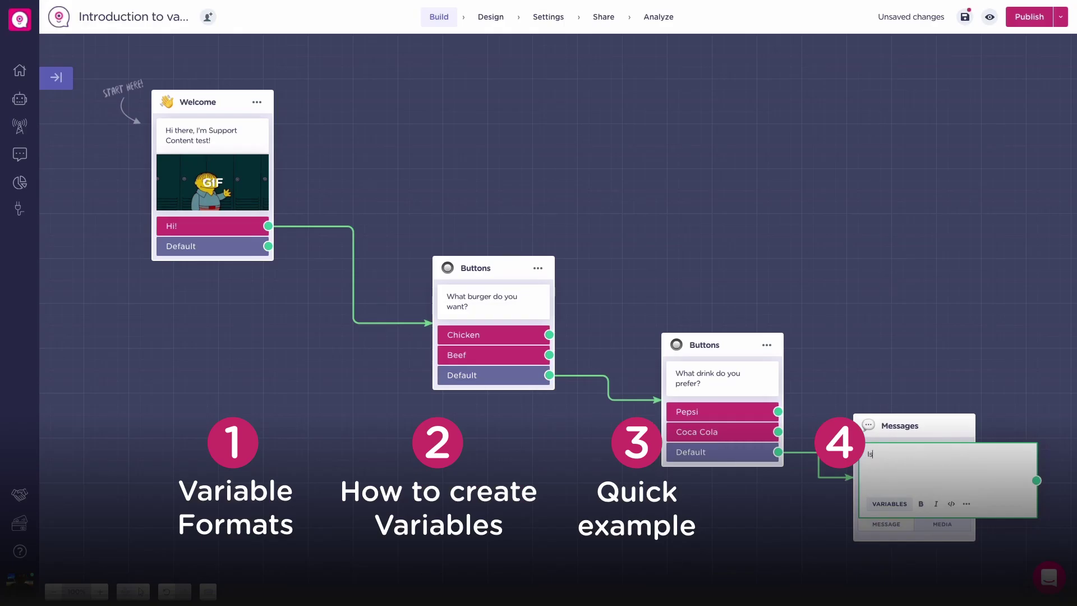
text(@options correct)
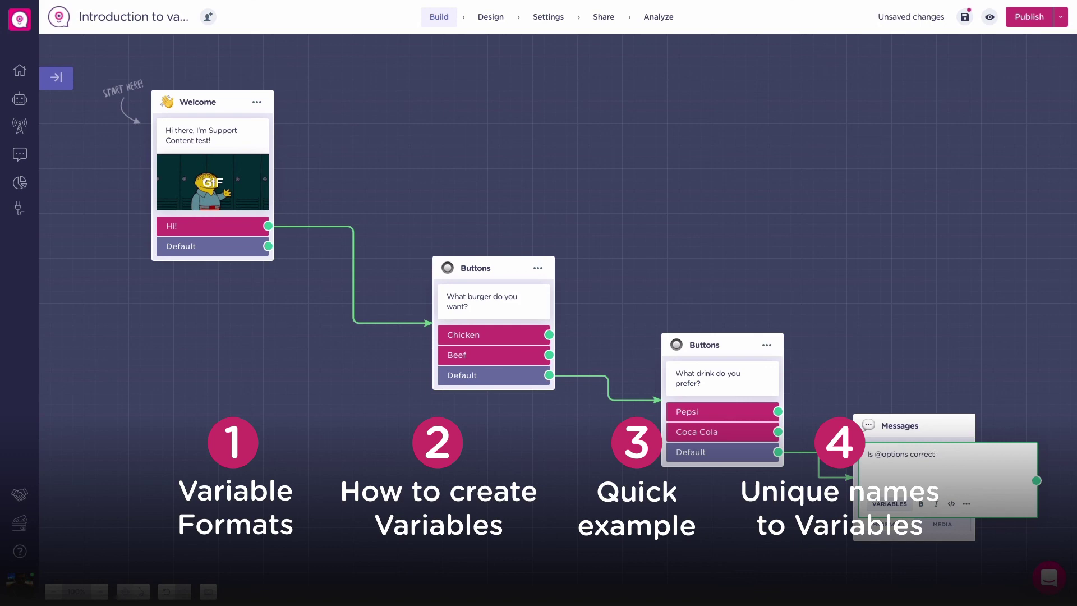